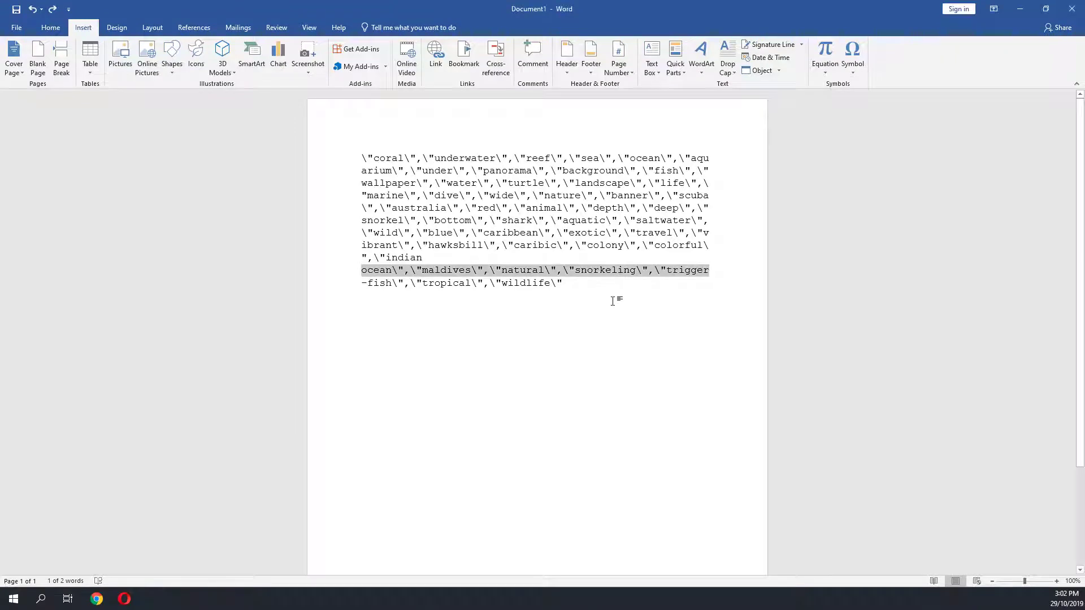
# - Select and deselect the keyword text, then open and close the Navigation pane search
pyautogui.hotkey('ctrl', 'a')
pyautogui.click(615, 333)
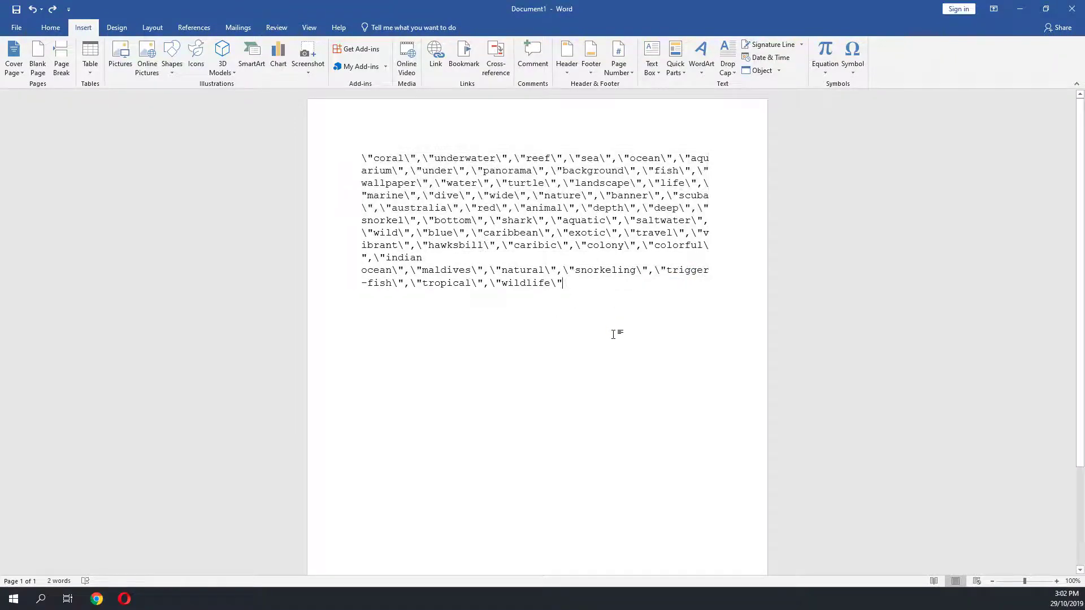
pyautogui.hotkey('ctrl', 'f')
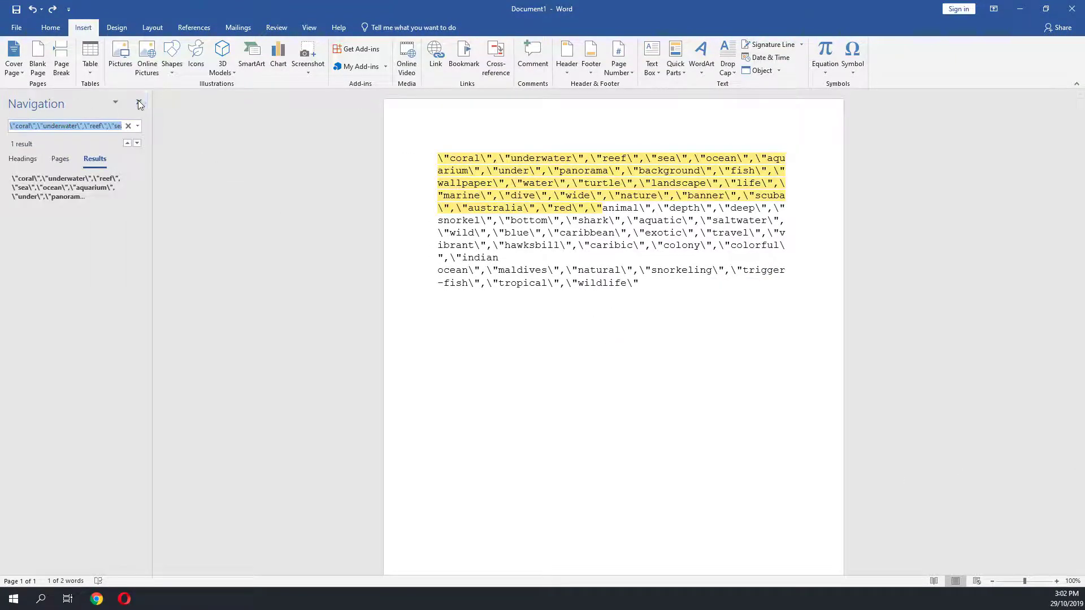
pyautogui.click(138, 103)
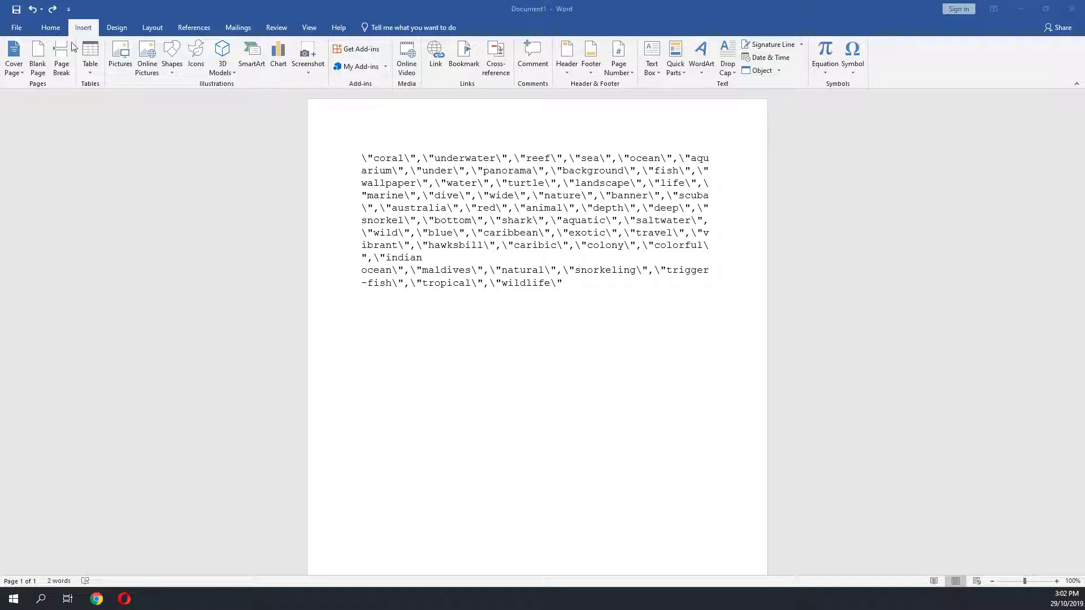
# - Go from the File backstage into Word Options and its Customize Ribbon page
pyautogui.click(14, 28)
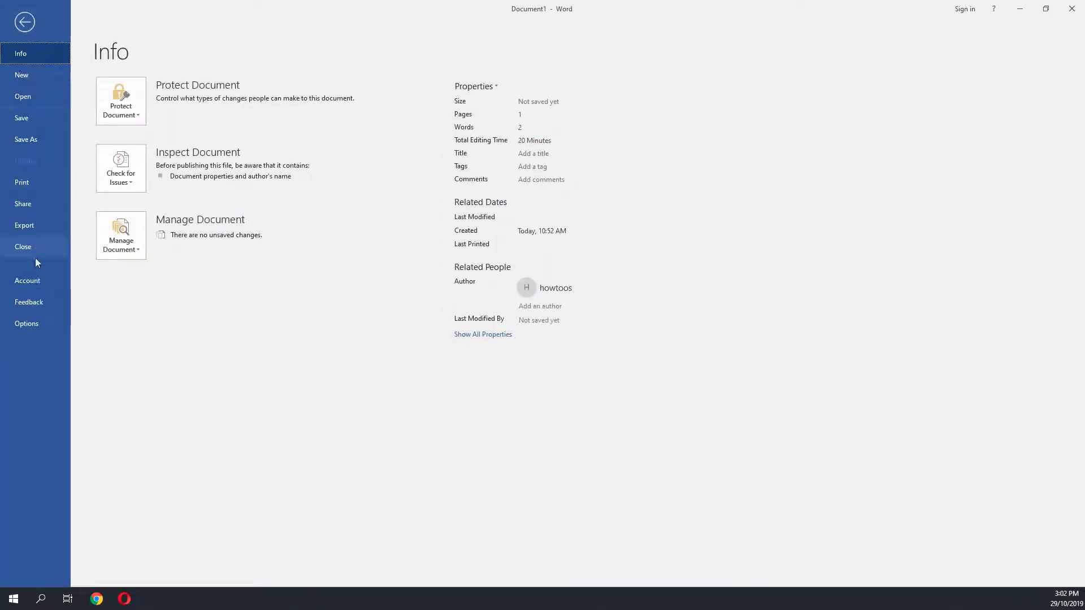
pyautogui.click(27, 328)
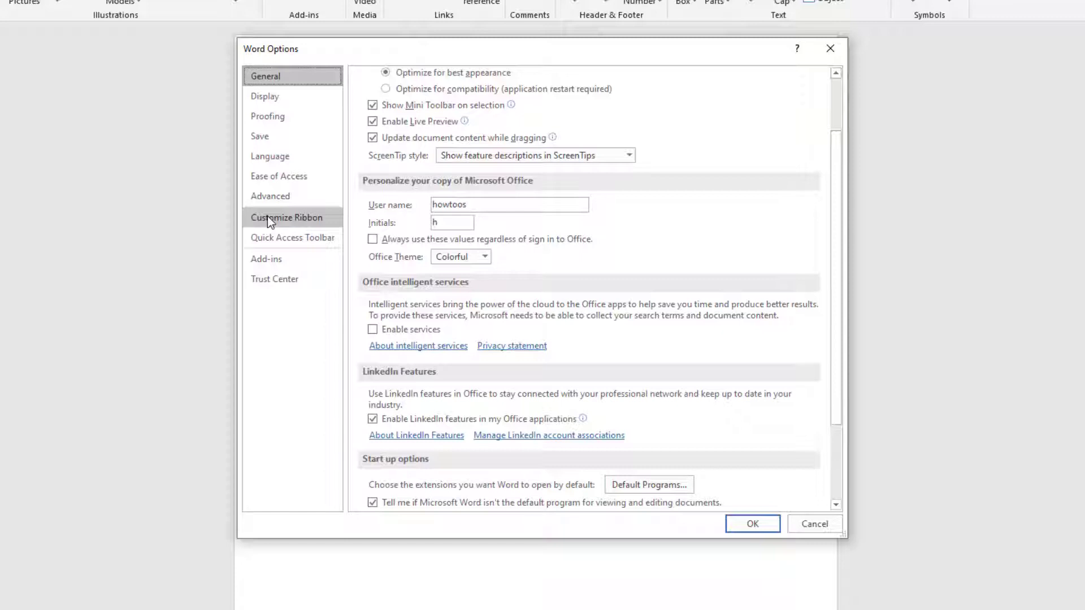
pyautogui.click(267, 216)
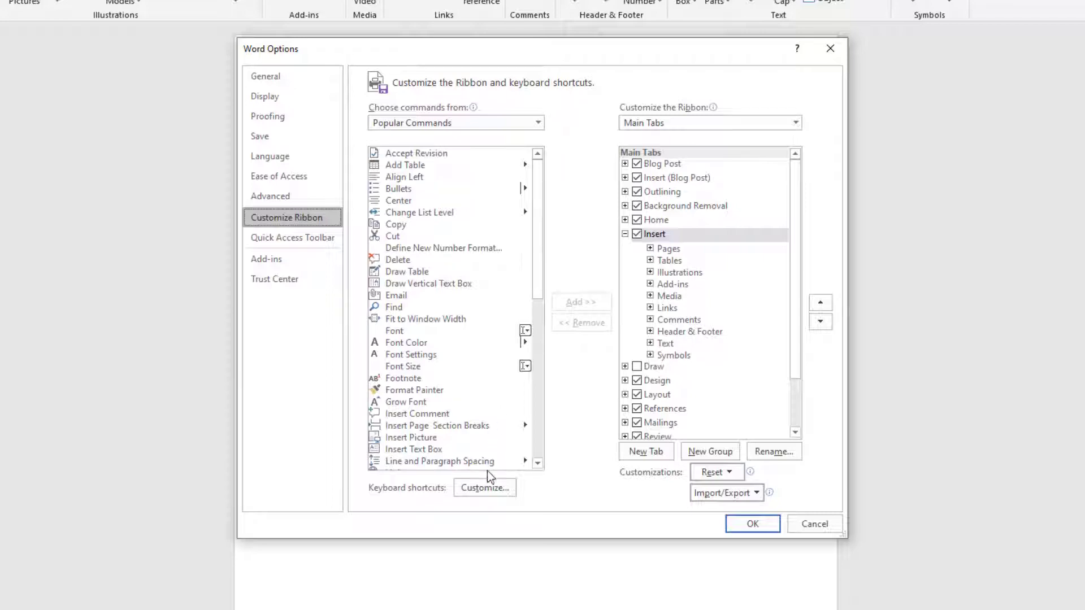
# - Open the Customize Keyboard dialog and choose the Home Tab category
pyautogui.click(484, 489)
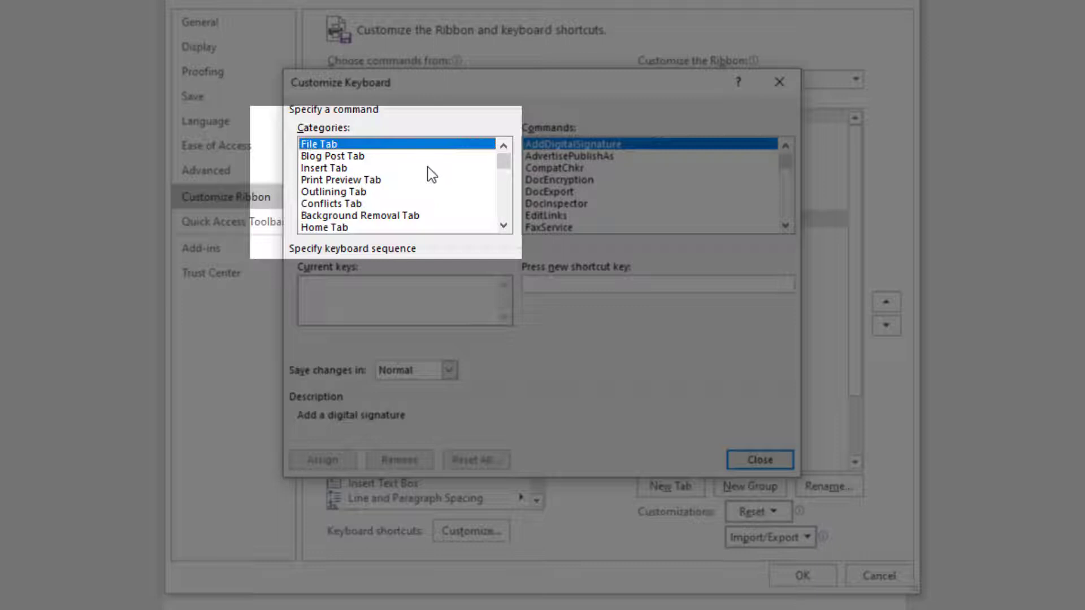
pyautogui.click(386, 159)
pyautogui.press('h')
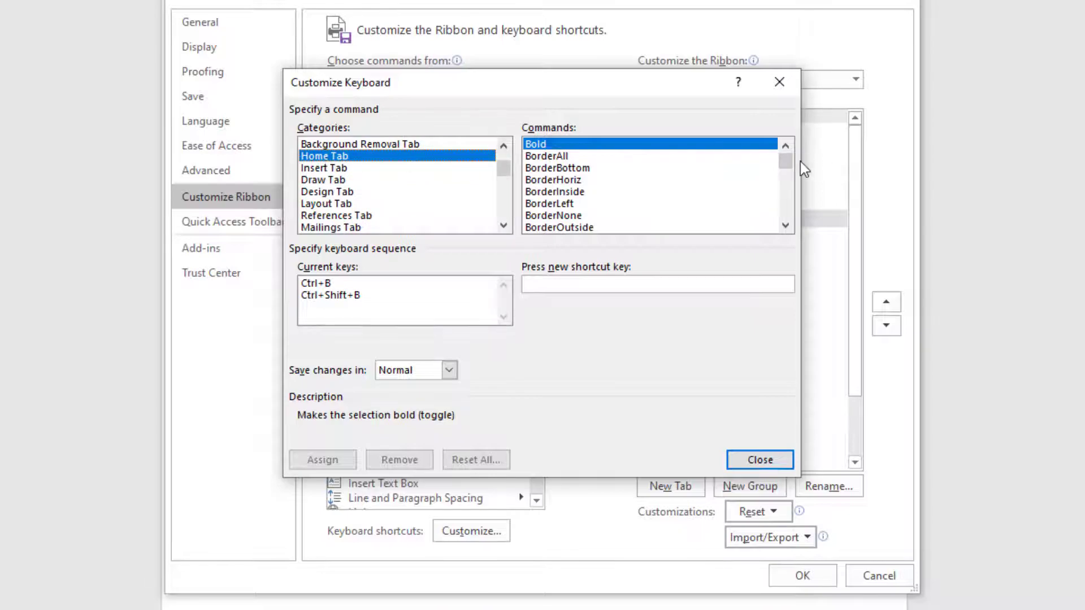
pyautogui.moveTo(785, 162); pyautogui.dragTo(780, 188)
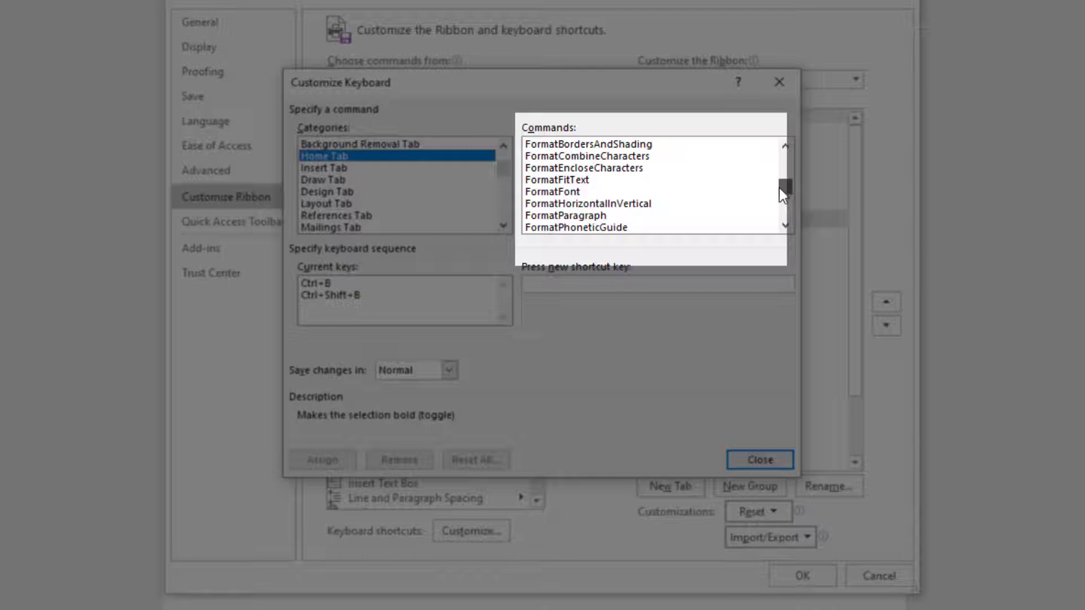
pyautogui.moveTo(781, 188); pyautogui.dragTo(780, 182)
# - Browse the Home Tab commands and settle on EditFind
pyautogui.click(693, 168)
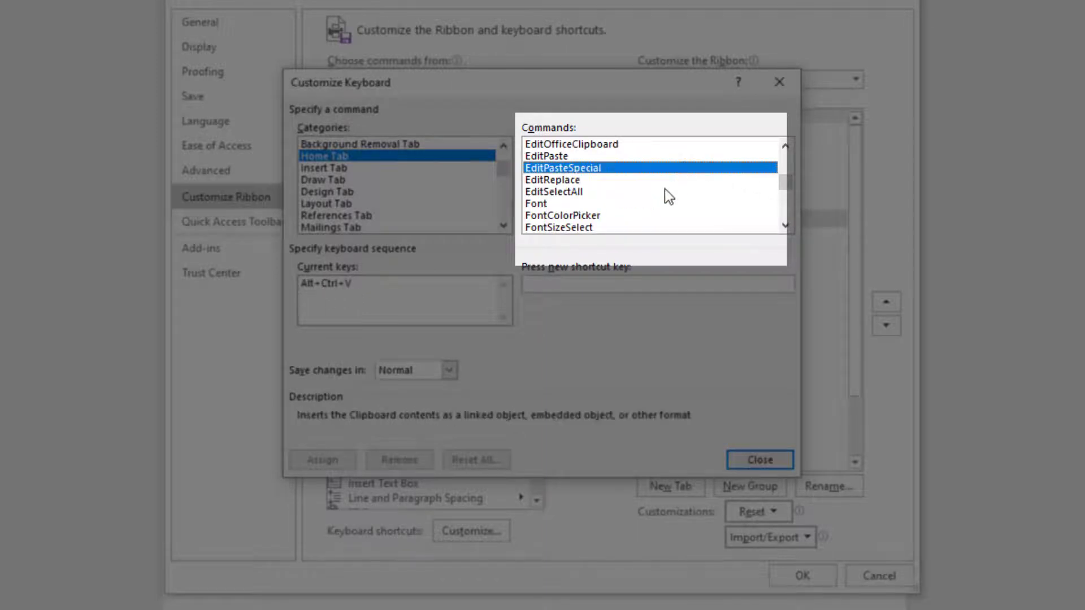
pyautogui.click(618, 181)
pyautogui.scroll(1, 617, 185)
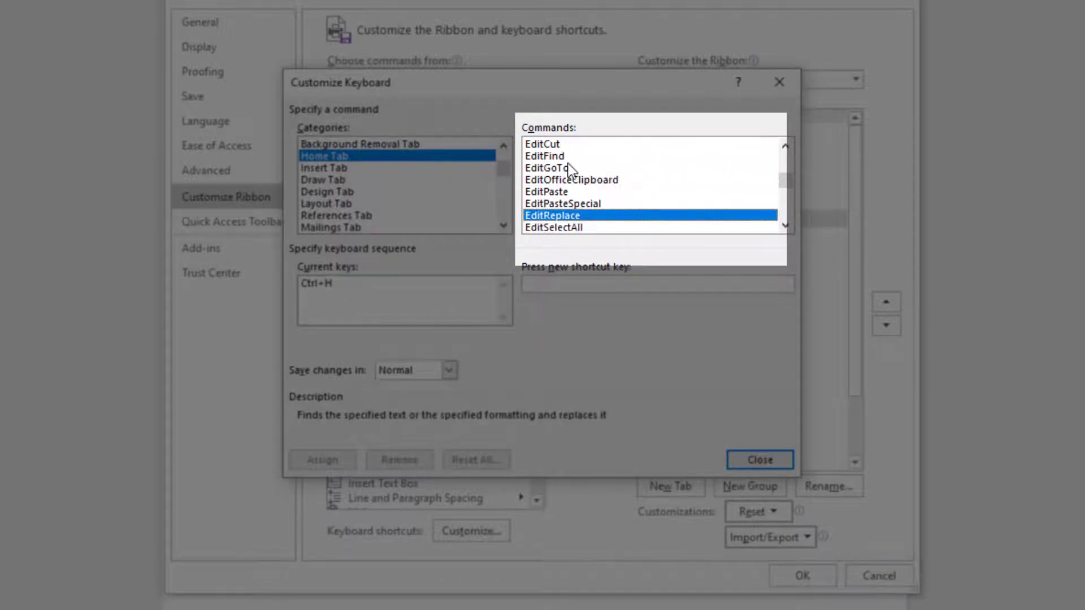
pyautogui.click(576, 156)
pyautogui.click(560, 168)
pyautogui.click(594, 192)
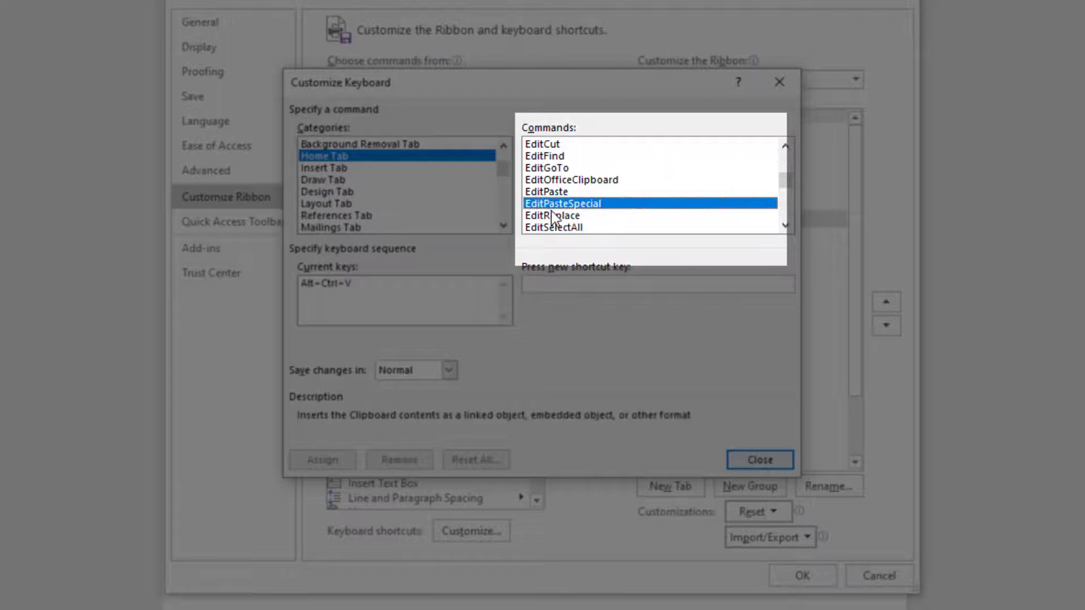
pyautogui.click(677, 216)
pyautogui.click(572, 157)
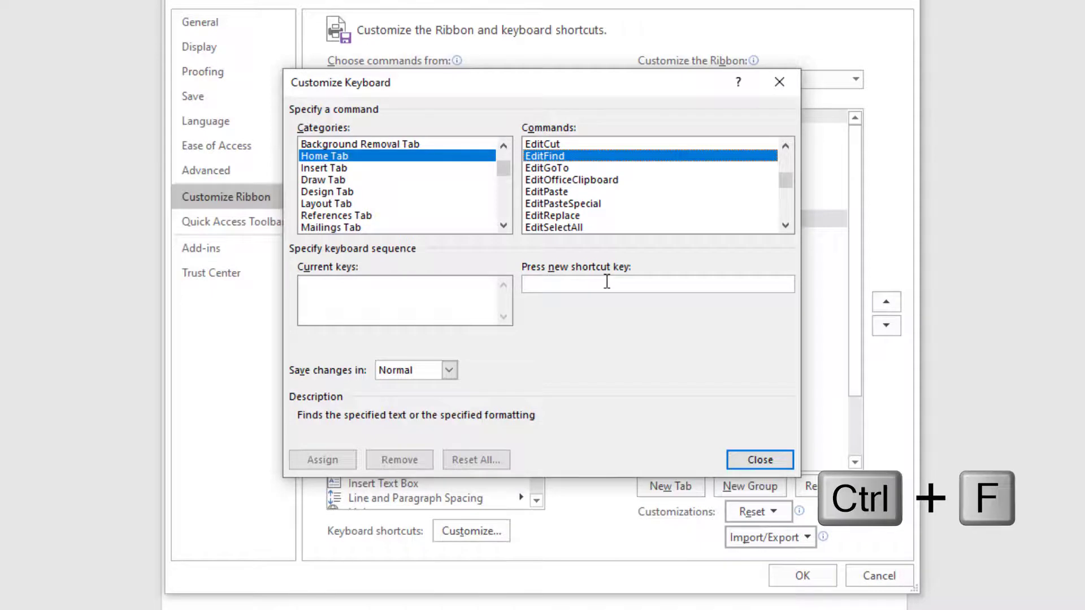
# - Assign Ctrl+F to EditFind, then close Customize Keyboard and confirm Word Options
pyautogui.click(607, 282)
pyautogui.hotkey('ctrl', 'f')
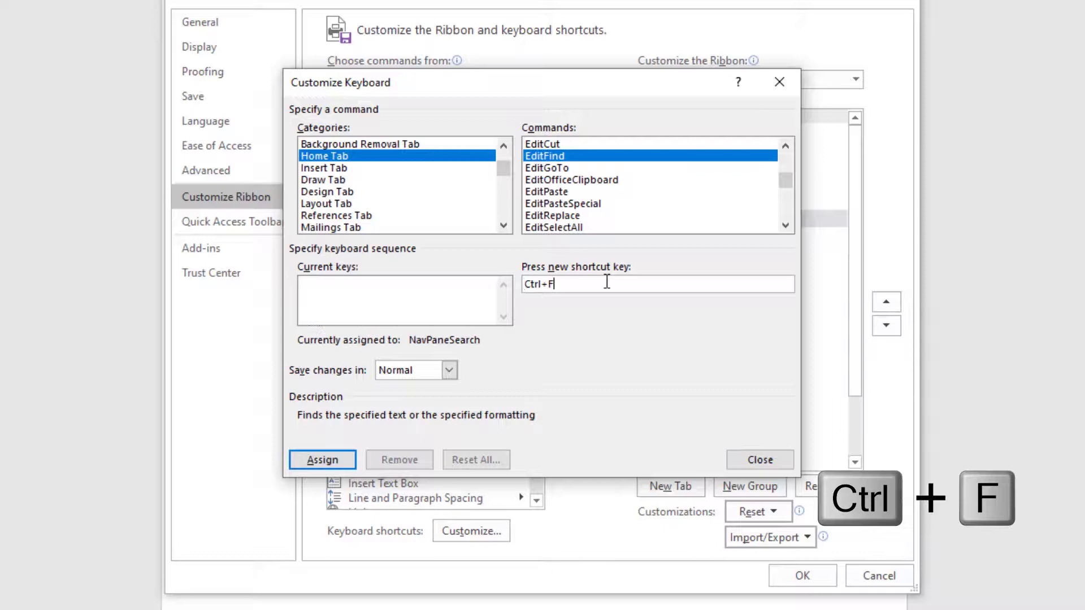
pyautogui.click(323, 460)
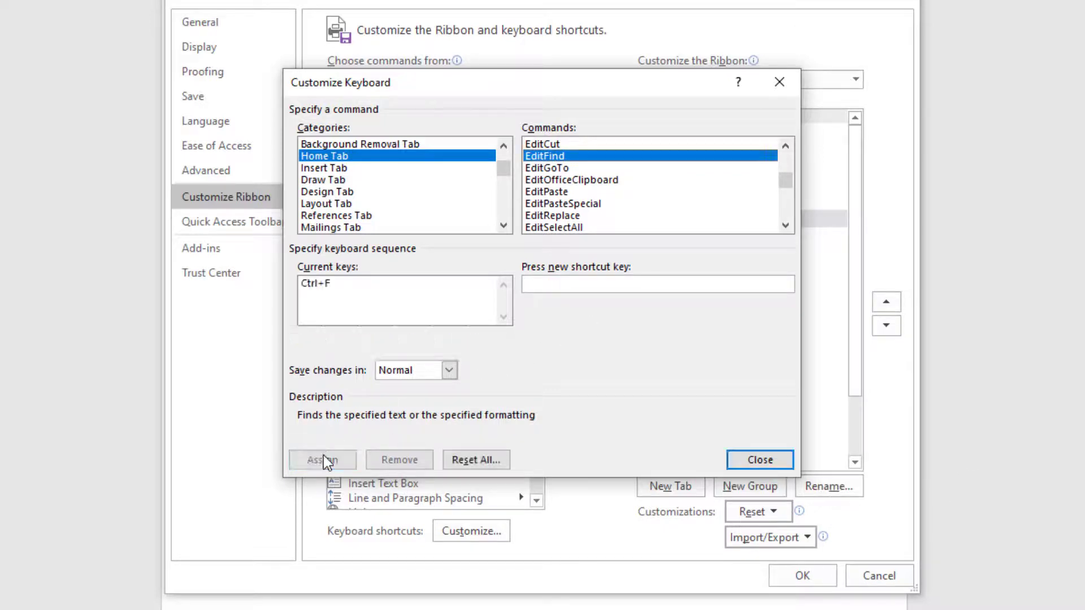
pyautogui.click(738, 460)
pyautogui.click(788, 575)
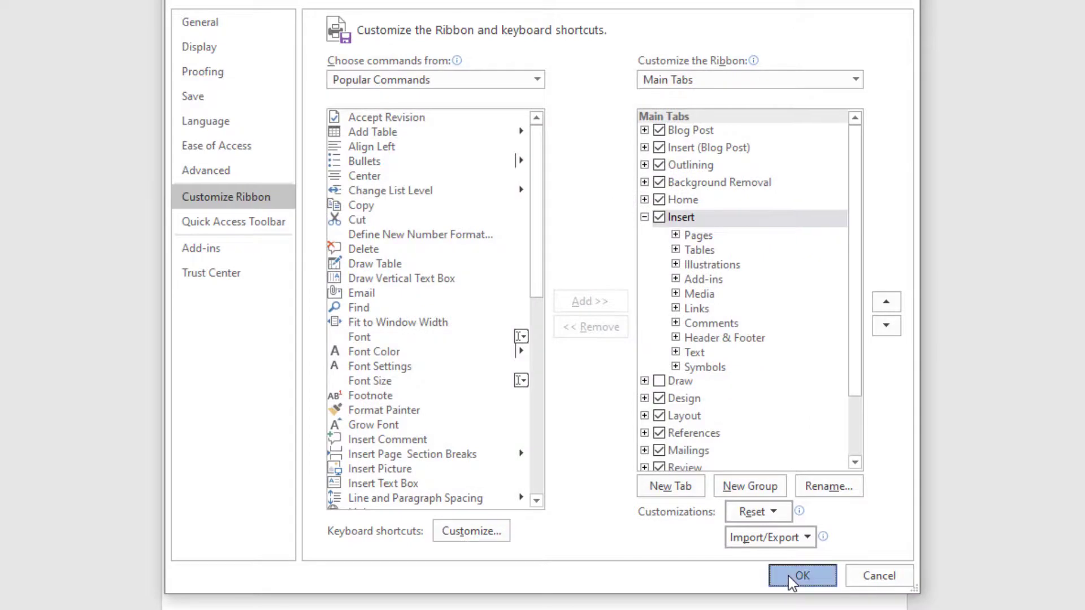
# - Open the classic Find and Replace dialog with Ctrl+F, toggling between its Replace and Find tabs
pyautogui.hotkey('ctrl', 'f')
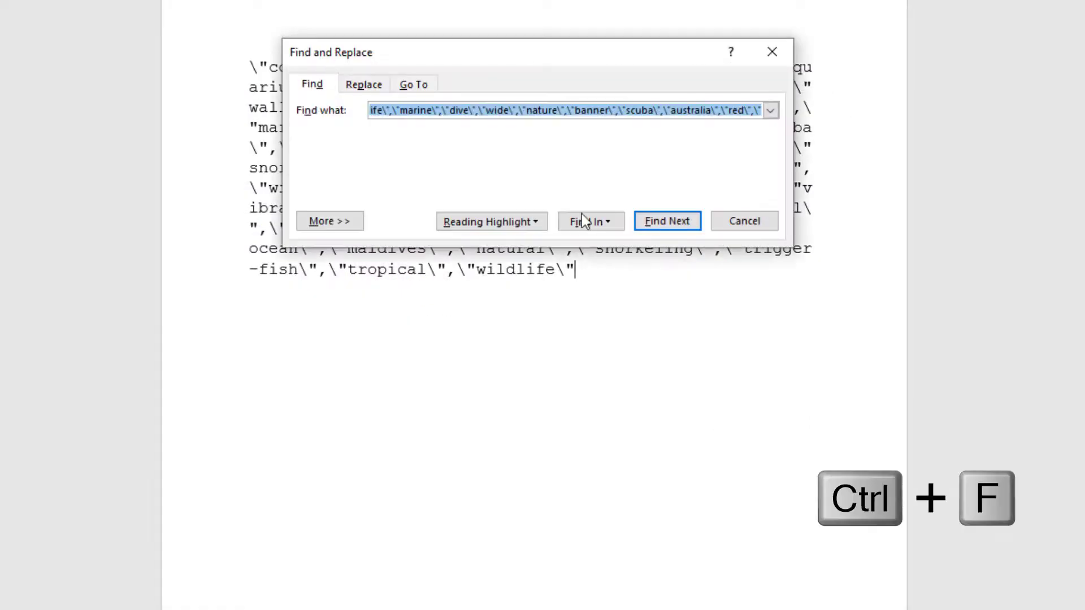
pyautogui.click(364, 84)
pyautogui.click(312, 84)
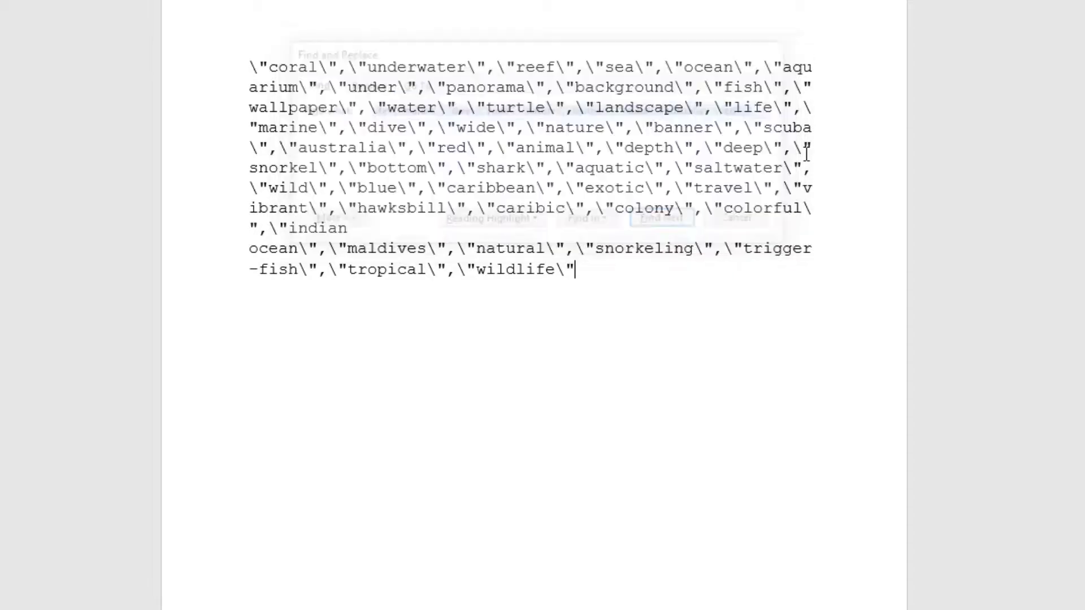
pyautogui.click(363, 84)
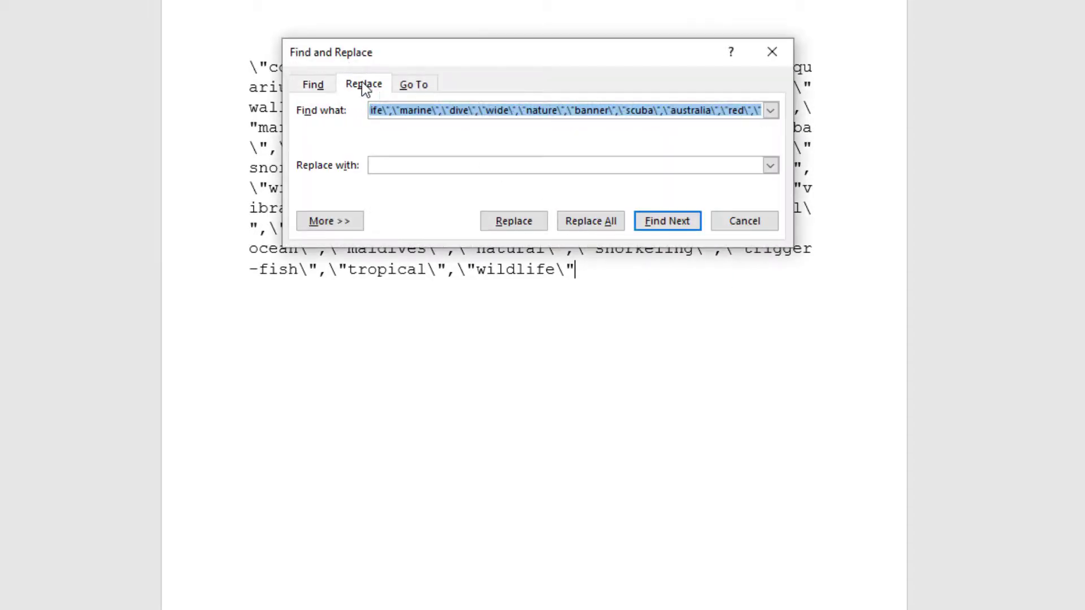
pyautogui.click(312, 84)
# - Select and delete the old text in the Find what box
pyautogui.moveTo(447, 110); pyautogui.dragTo(434, 110)
pyautogui.hotkey('ctrl', 'a')
pyautogui.write('\\')
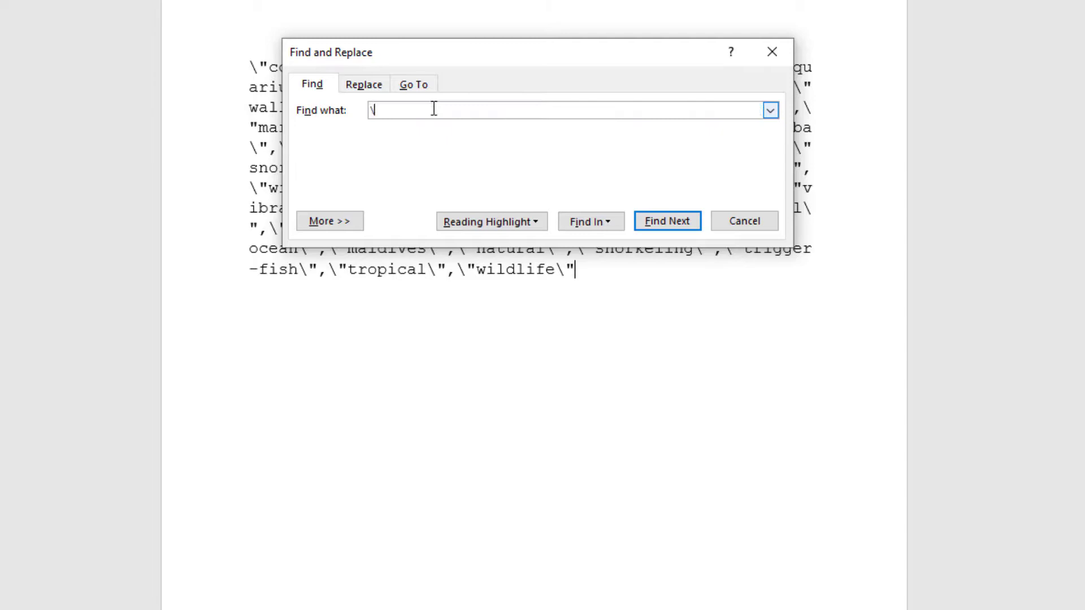
pyautogui.press('BackSpace')
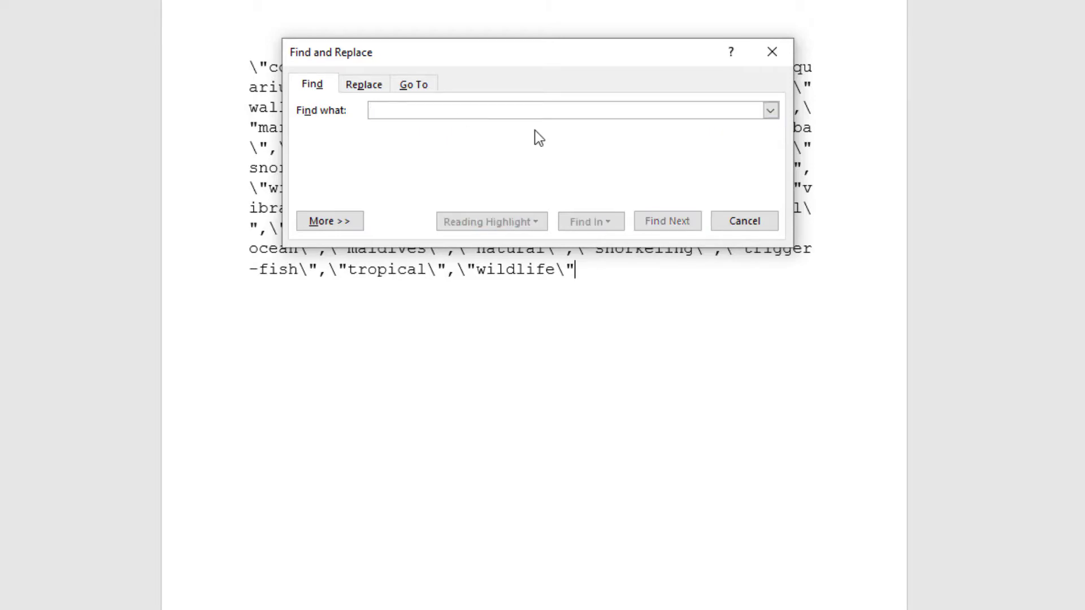